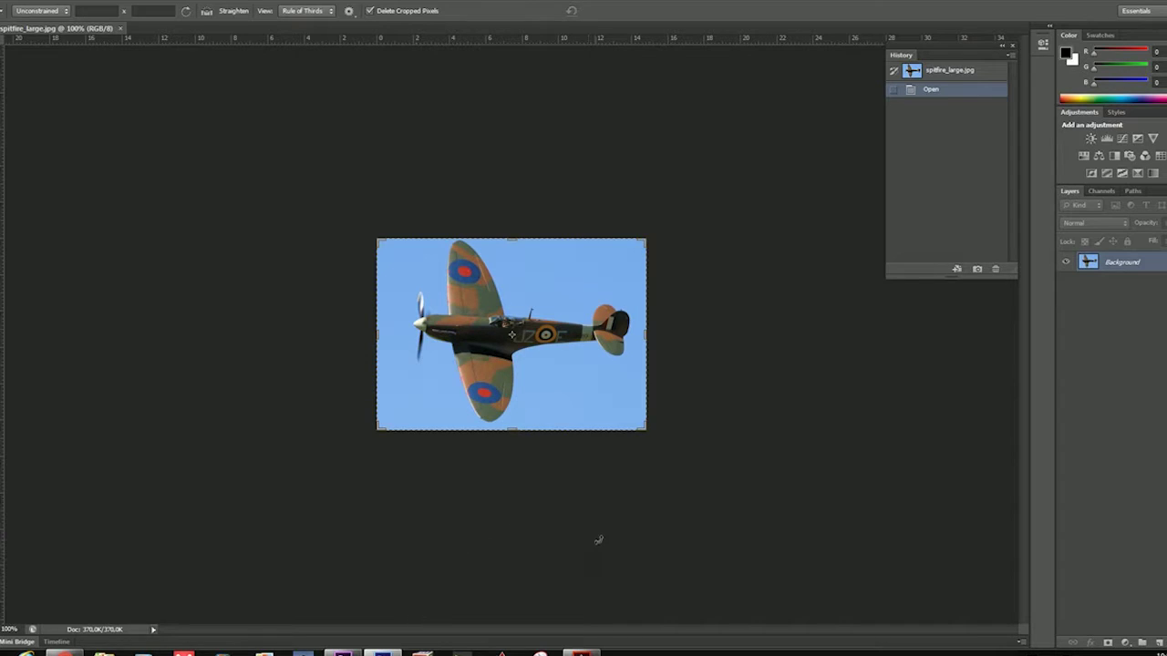
# In Save for Web, resize the Spitfire photo to 140 × 100 px (width 155, then height 100).
pyautogui.click(580, 653)
pyautogui.hotkey('ctrl', 'alt', 'shift', 's')
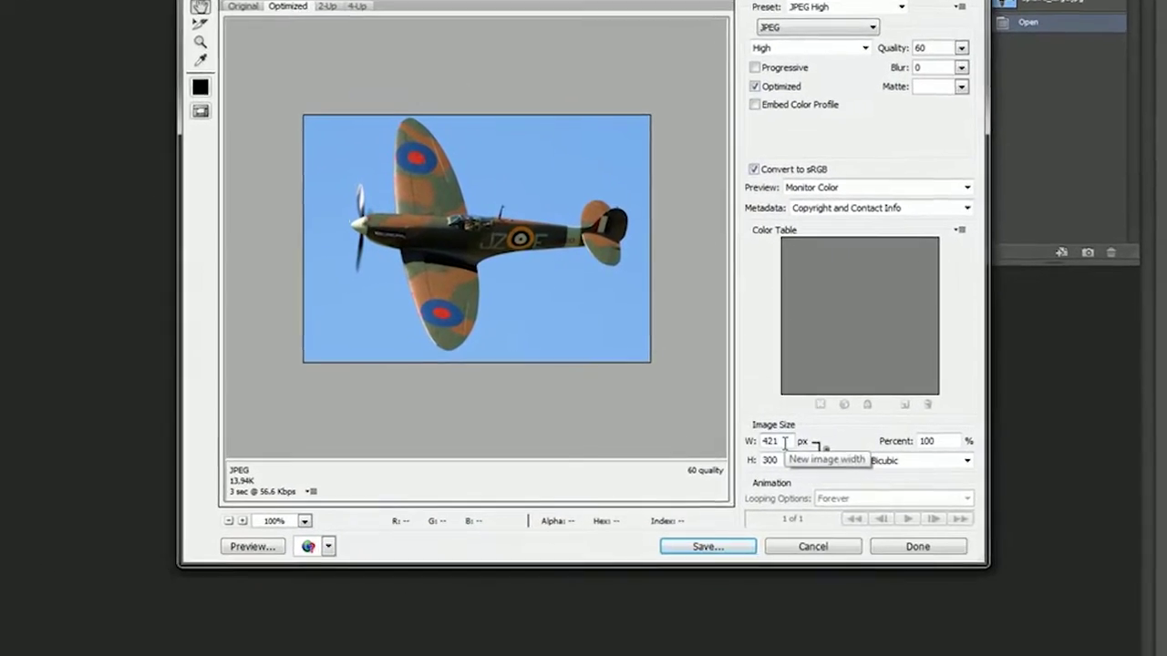
pyautogui.doubleClick(782, 441)
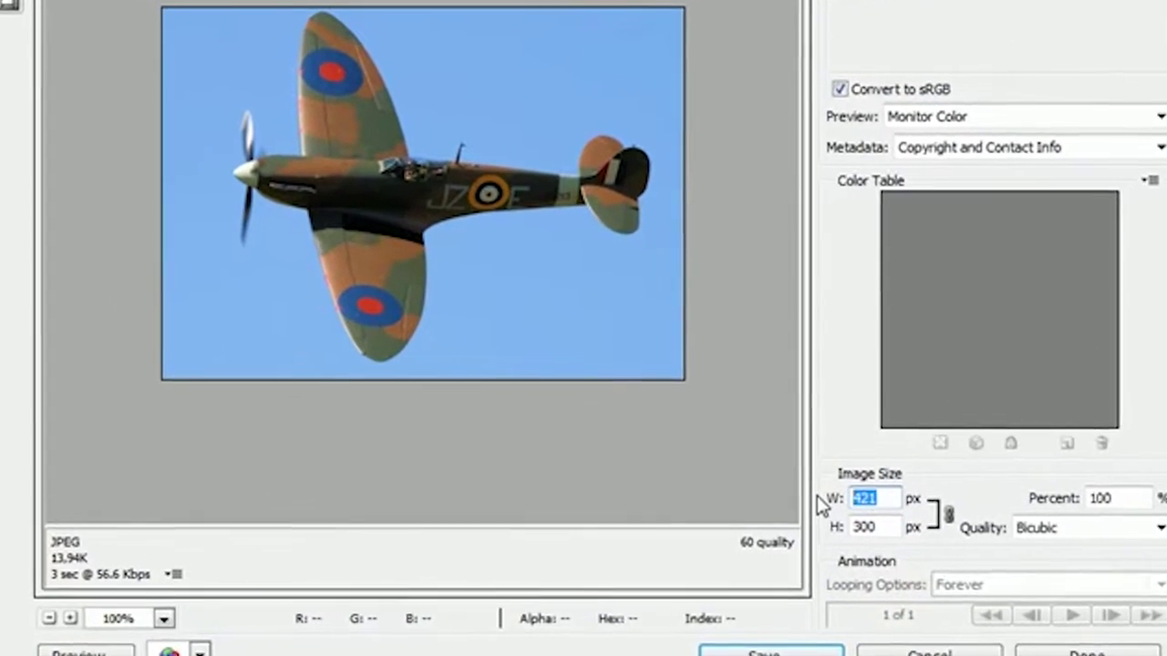
pyautogui.write('155')
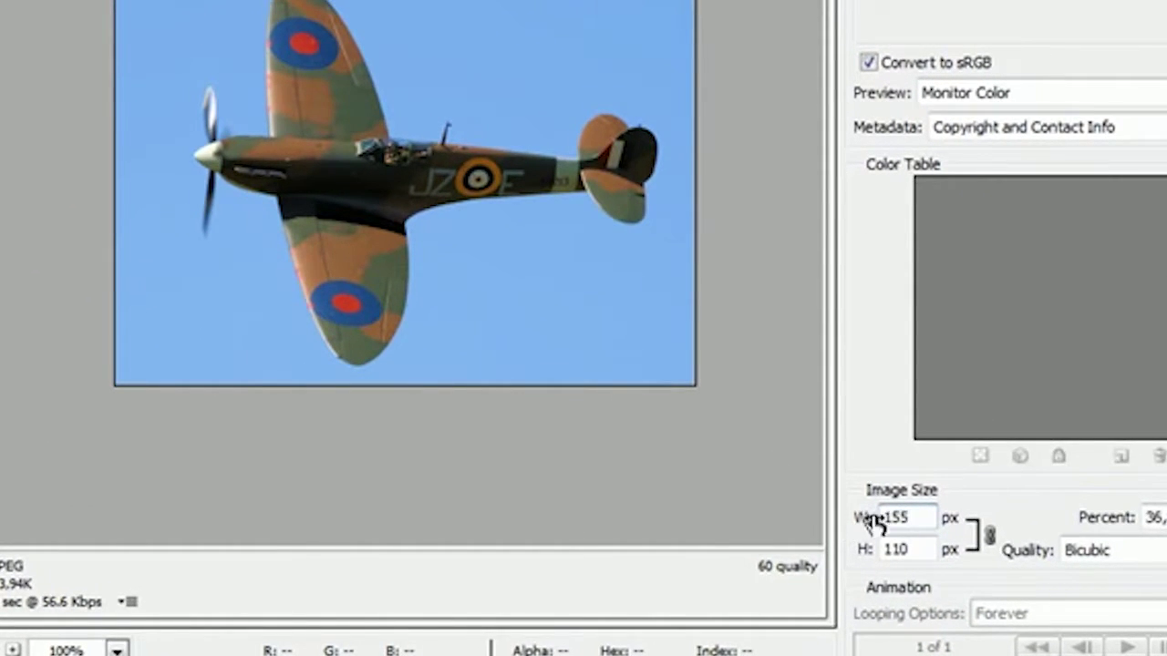
pyautogui.doubleClick(924, 547)
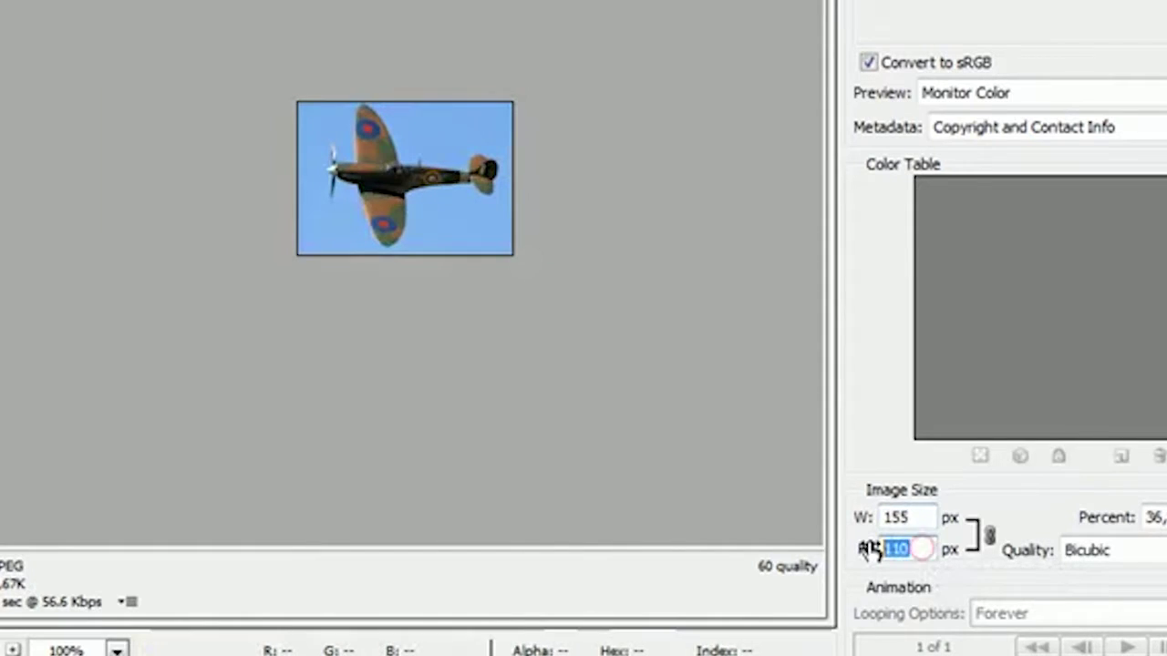
pyautogui.write('100')
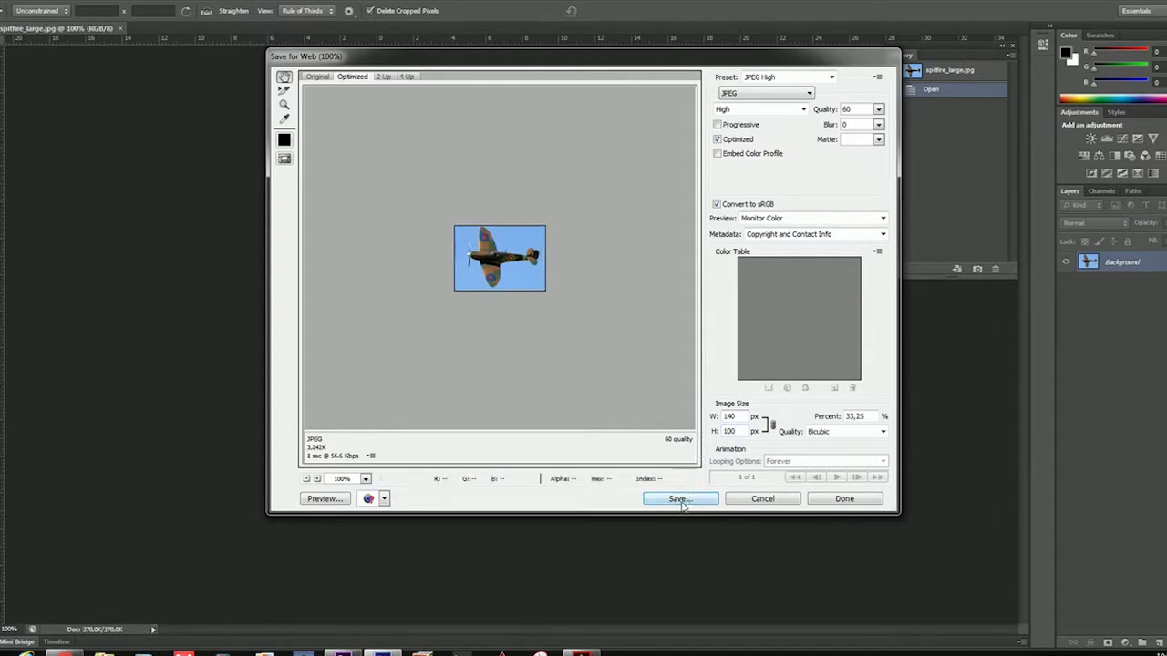
# Save the 140×100 JPEG as spitfire_large.jpg in the Horus folder.
pyautogui.click(680, 499)
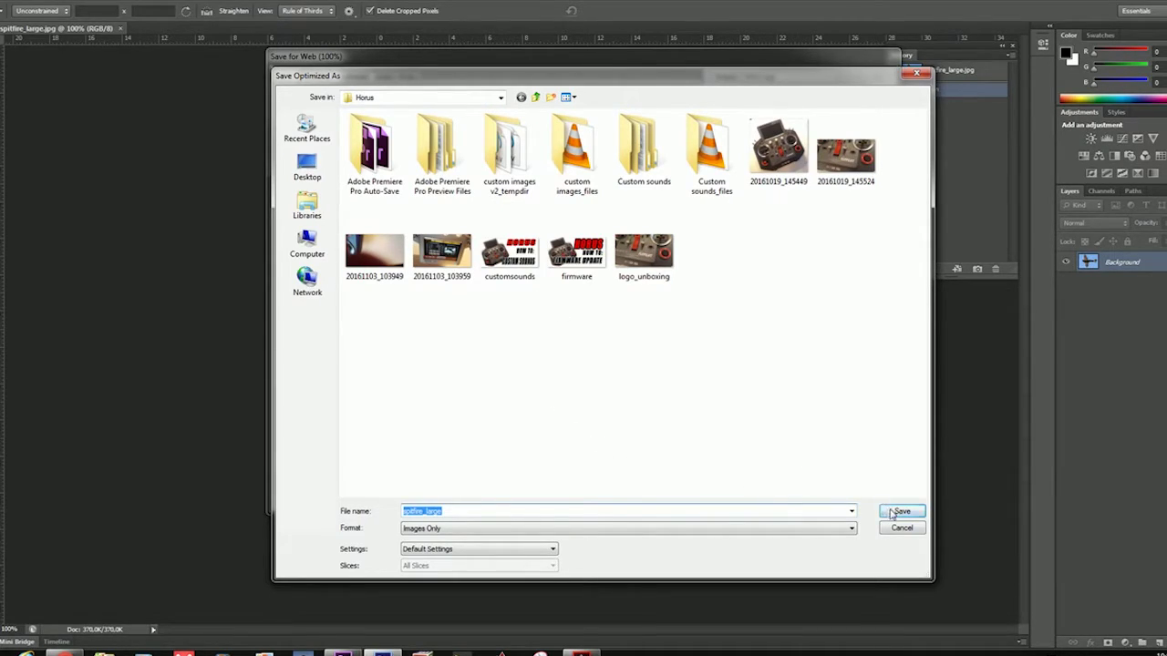
pyautogui.click(897, 512)
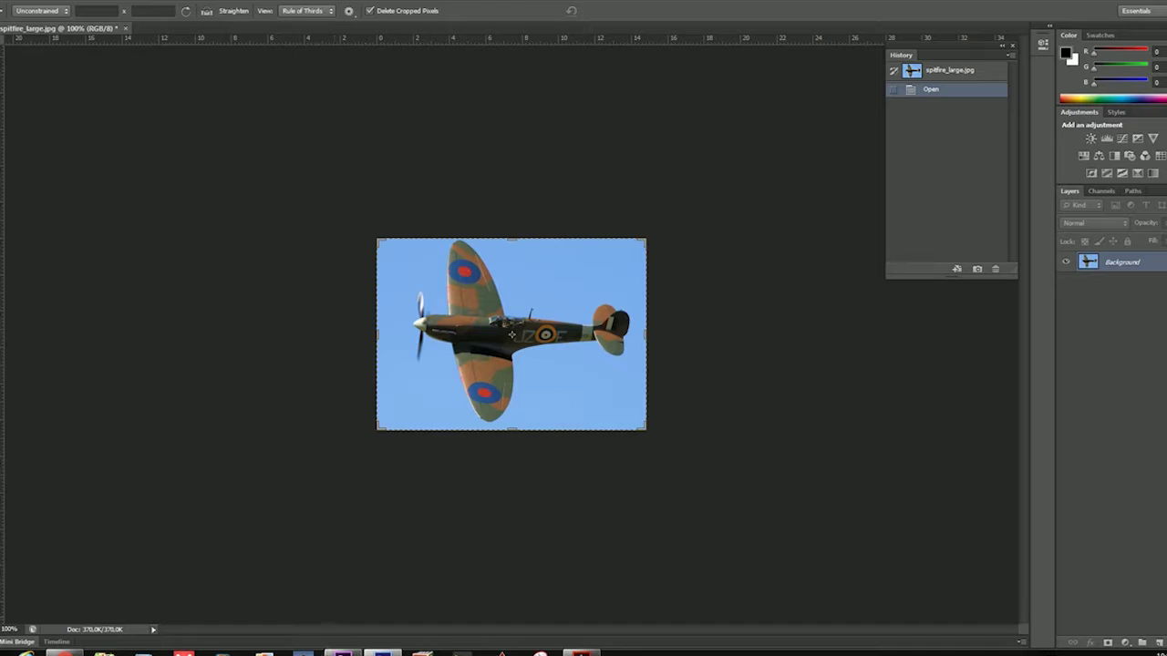
# Browse in Windows Explorer to Removable Disk (G:) › IMAGES › modelImages.
pyautogui.click(104, 653)
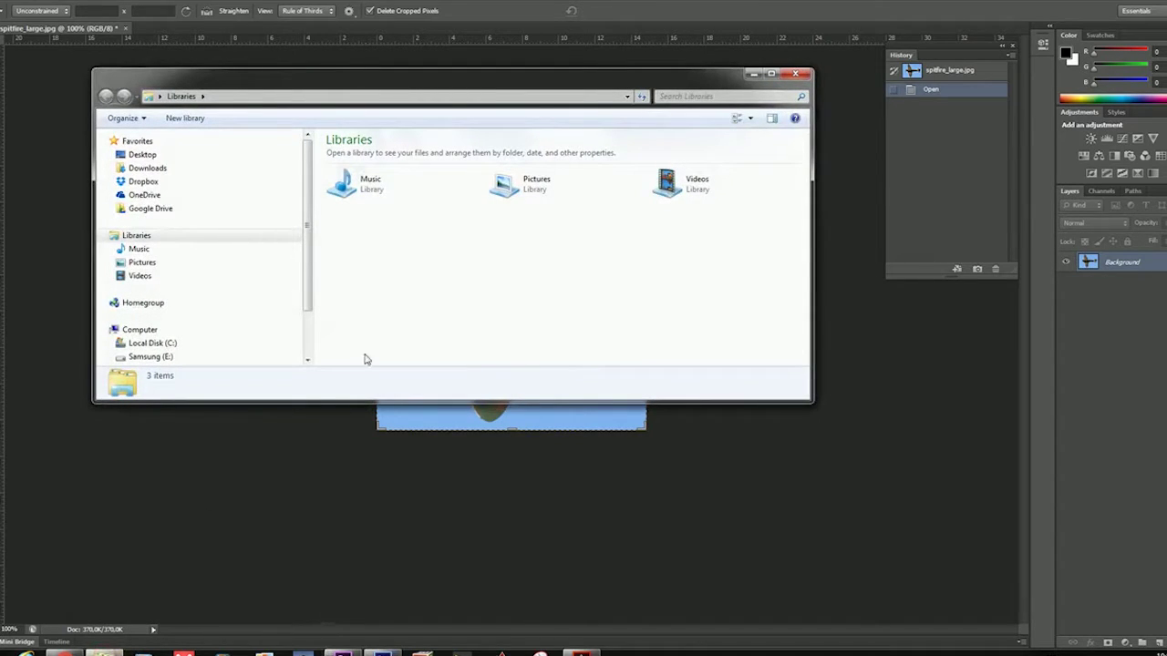
pyautogui.click(141, 332)
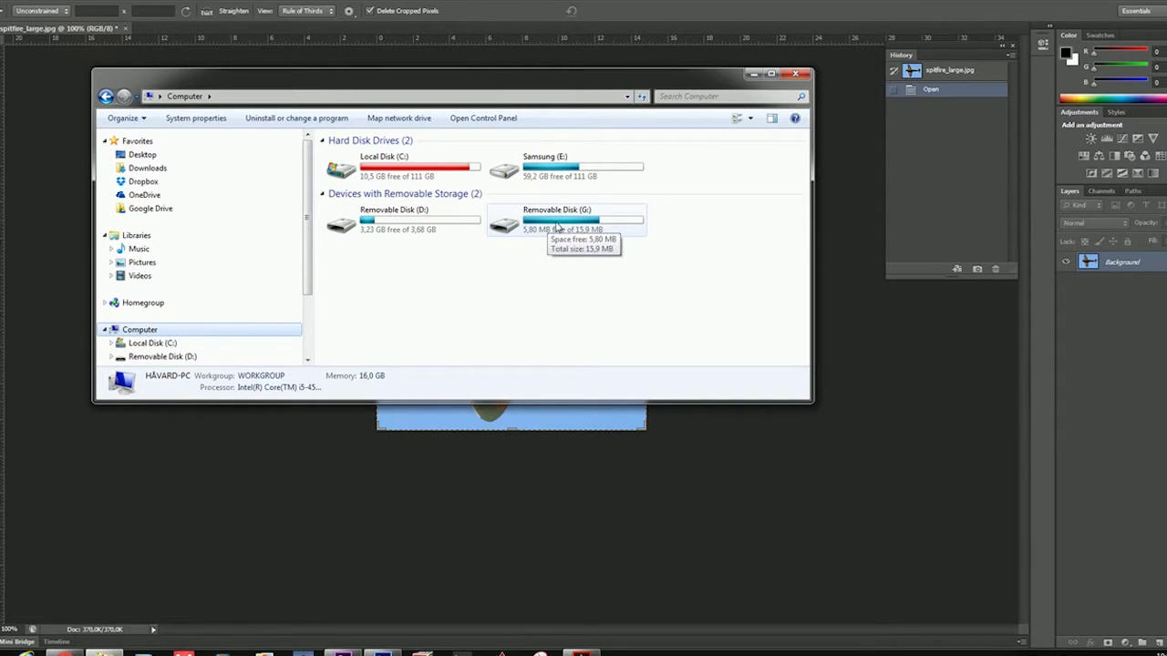
pyautogui.click(566, 227)
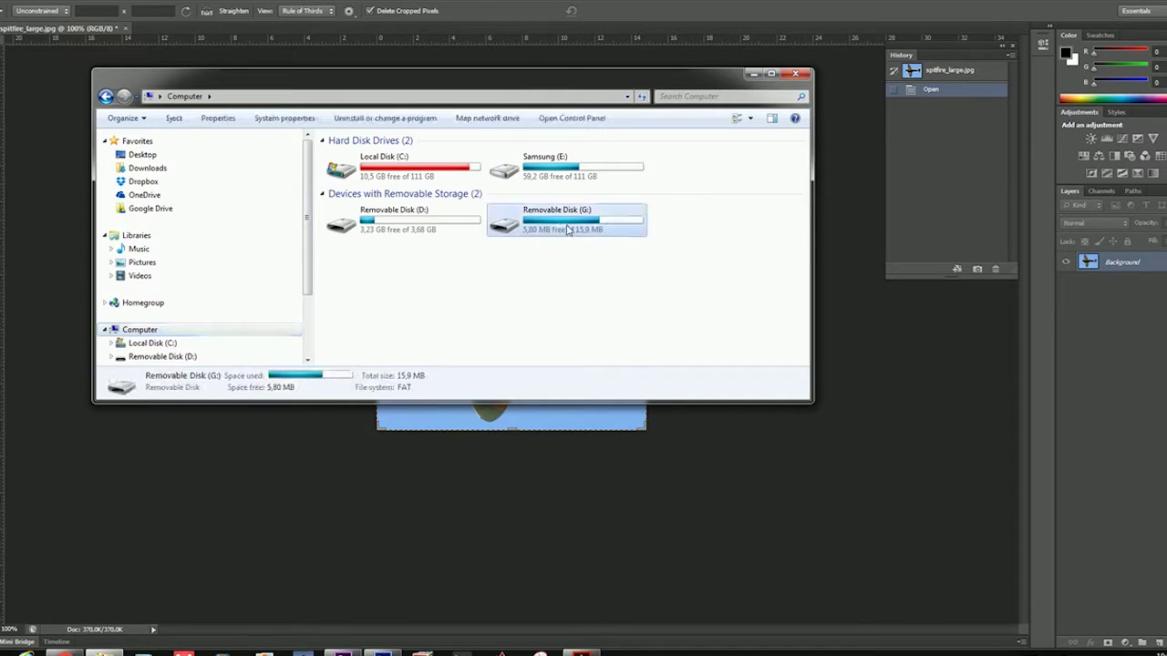
pyautogui.doubleClick(566, 227)
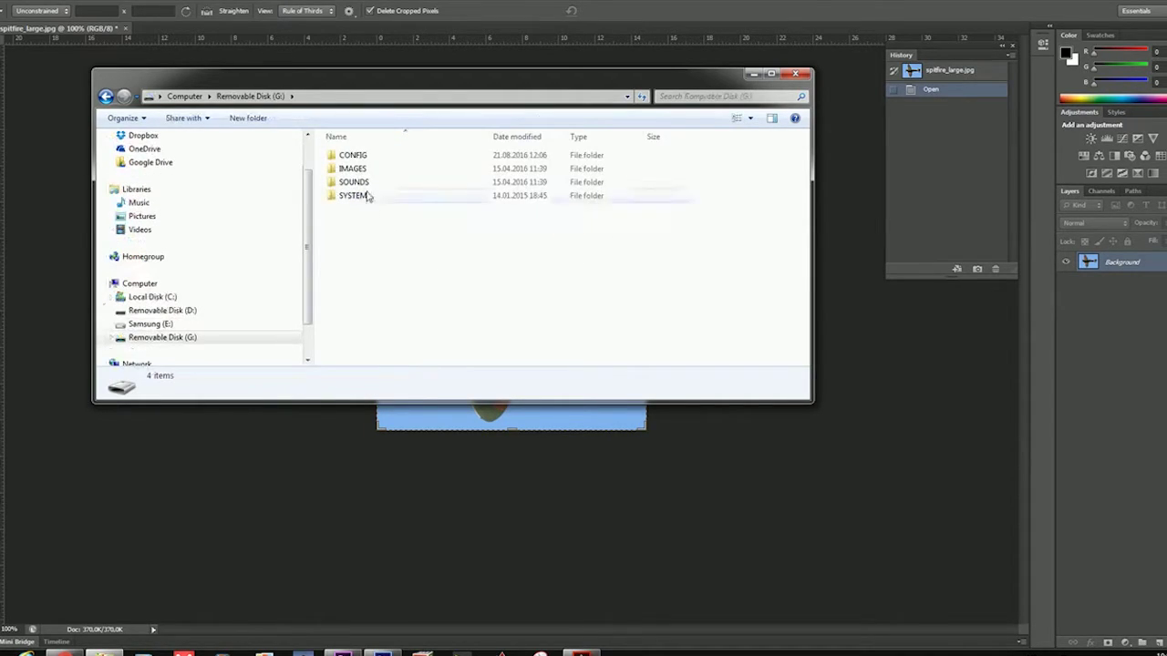
pyautogui.doubleClick(358, 169)
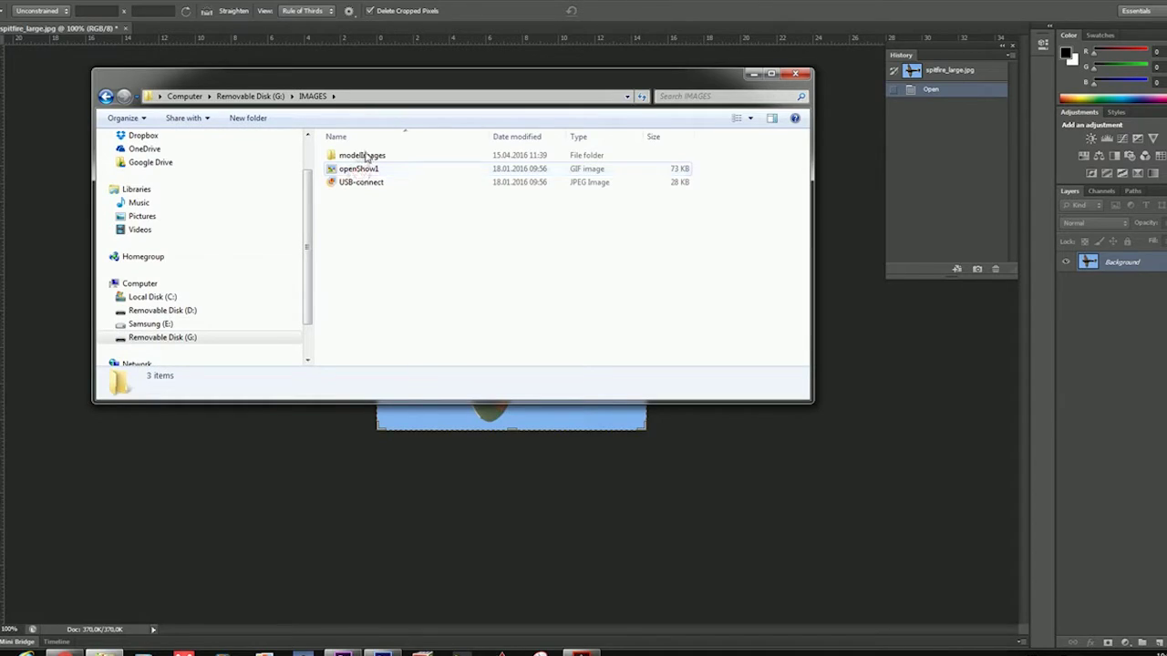
pyautogui.doubleClick(366, 156)
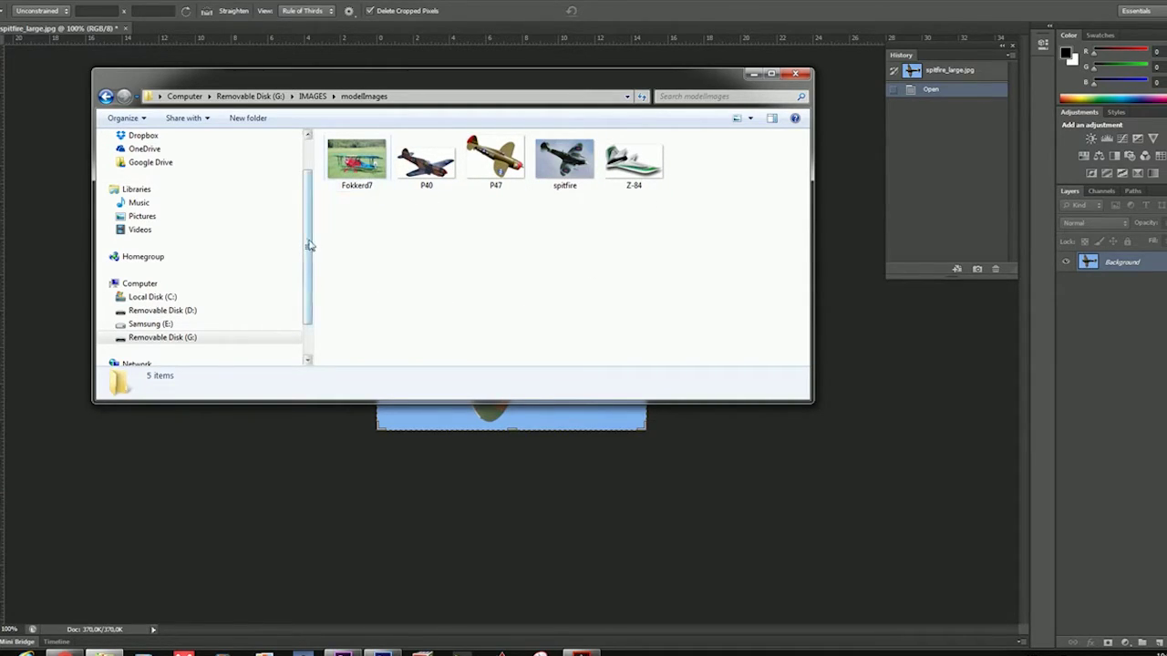
# Go to Samsung (E:) › Videos › My Videos › Horus and select spitfire_large.jpg.
pyautogui.scroll(2, 306, 236)
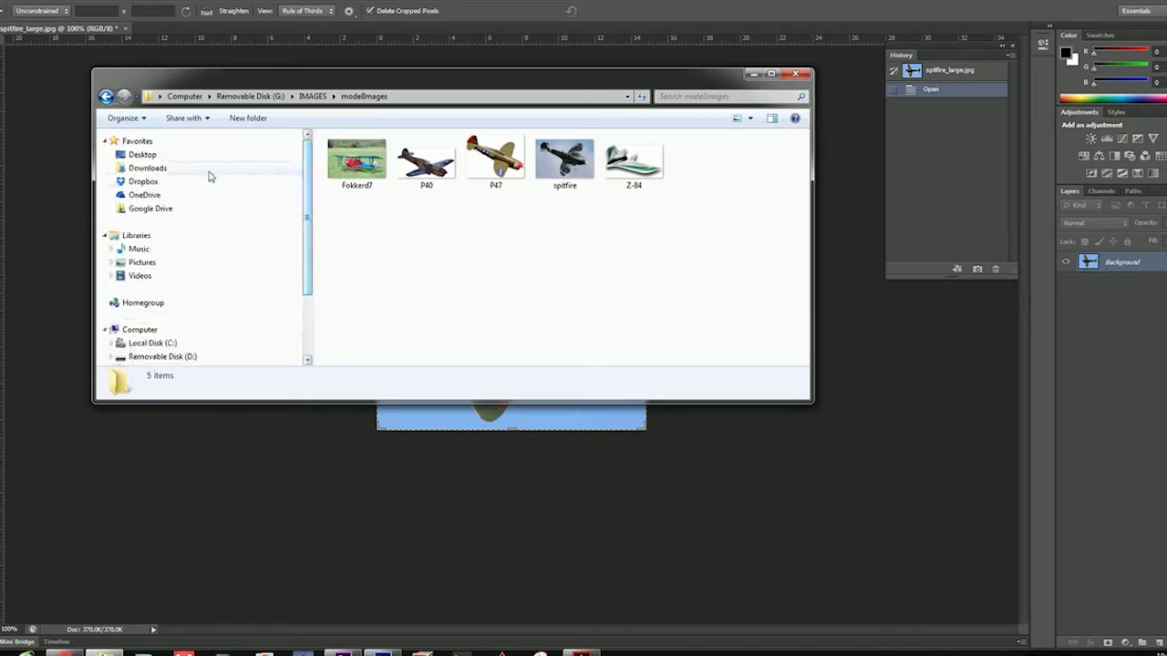
pyautogui.scroll(-3, 292, 210)
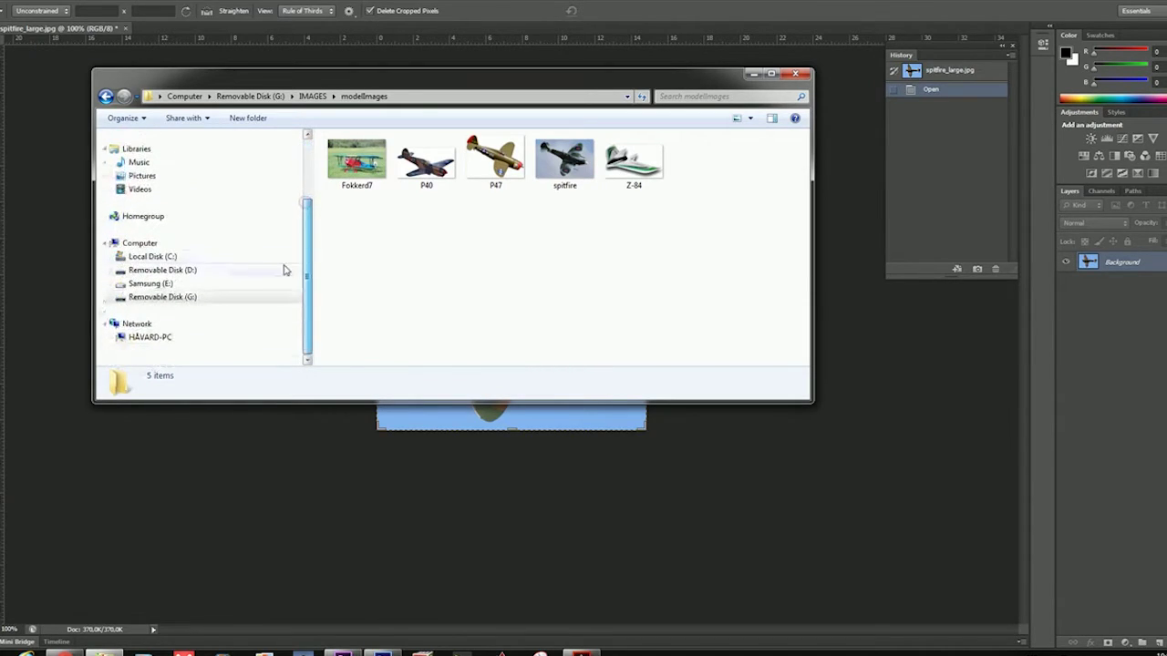
pyautogui.click(153, 284)
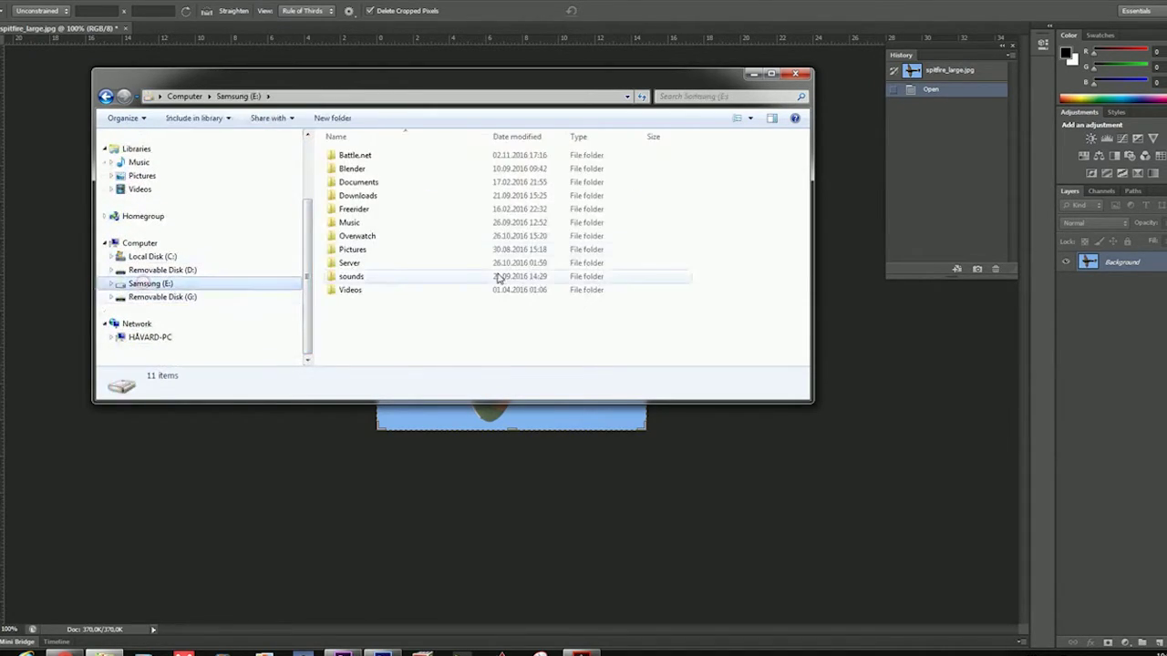
pyautogui.doubleClick(352, 290)
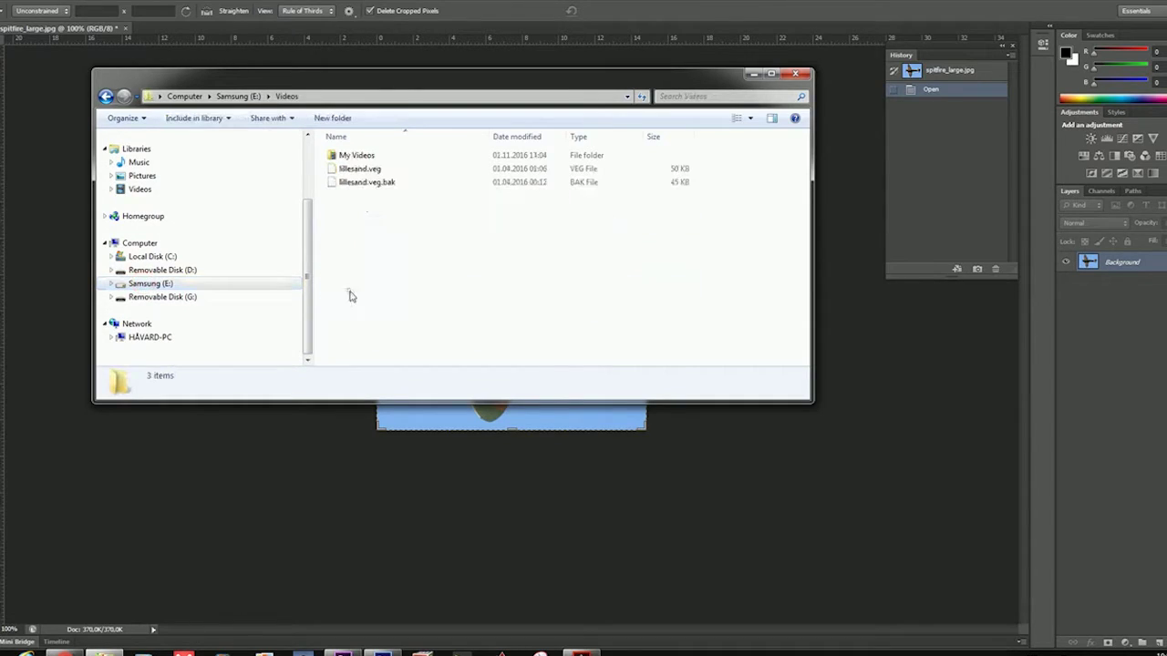
pyautogui.doubleClick(372, 156)
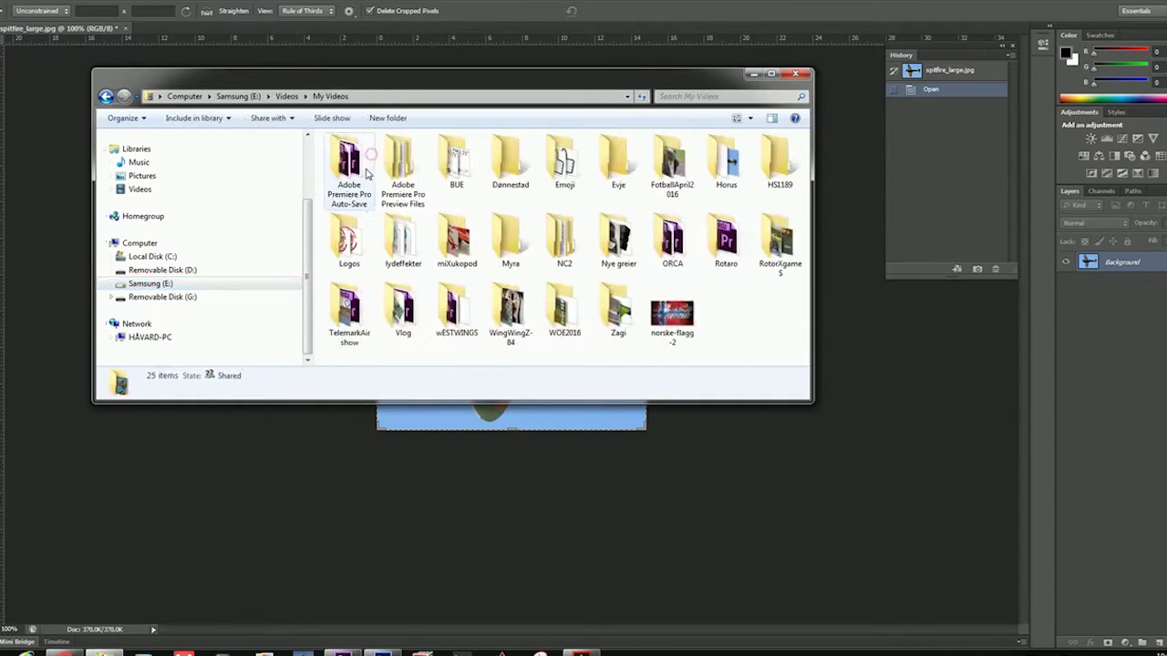
pyautogui.doubleClick(729, 164)
pyautogui.scroll(-3, 807, 191)
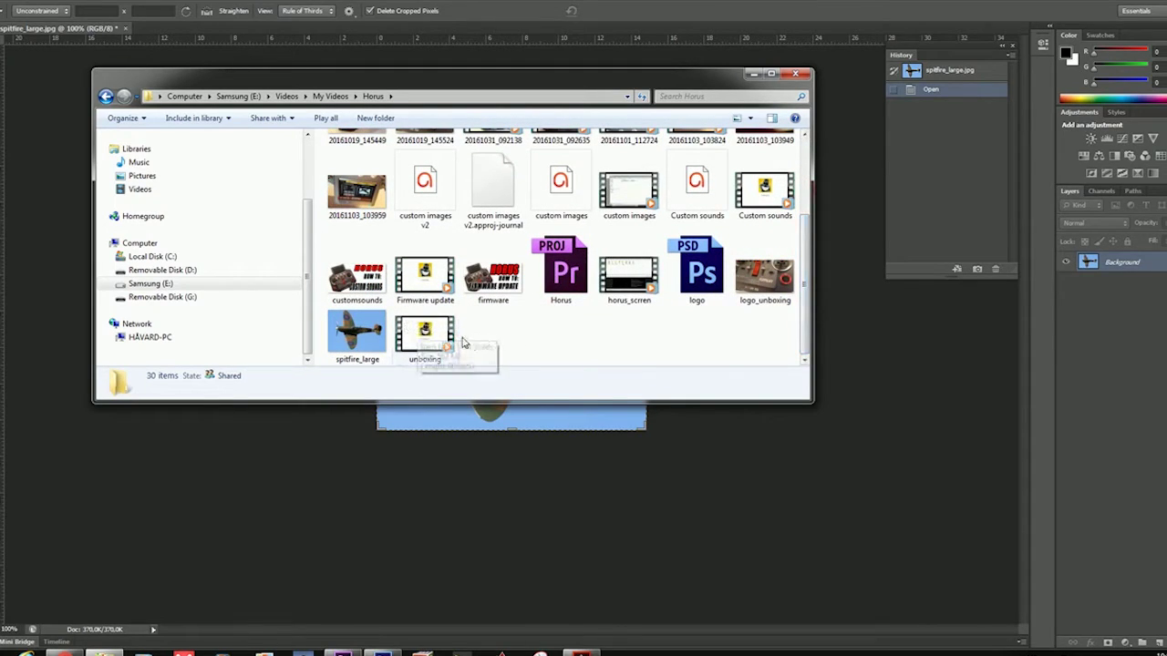
pyautogui.moveTo(462, 342); pyautogui.dragTo(466, 337)
pyautogui.click(365, 338)
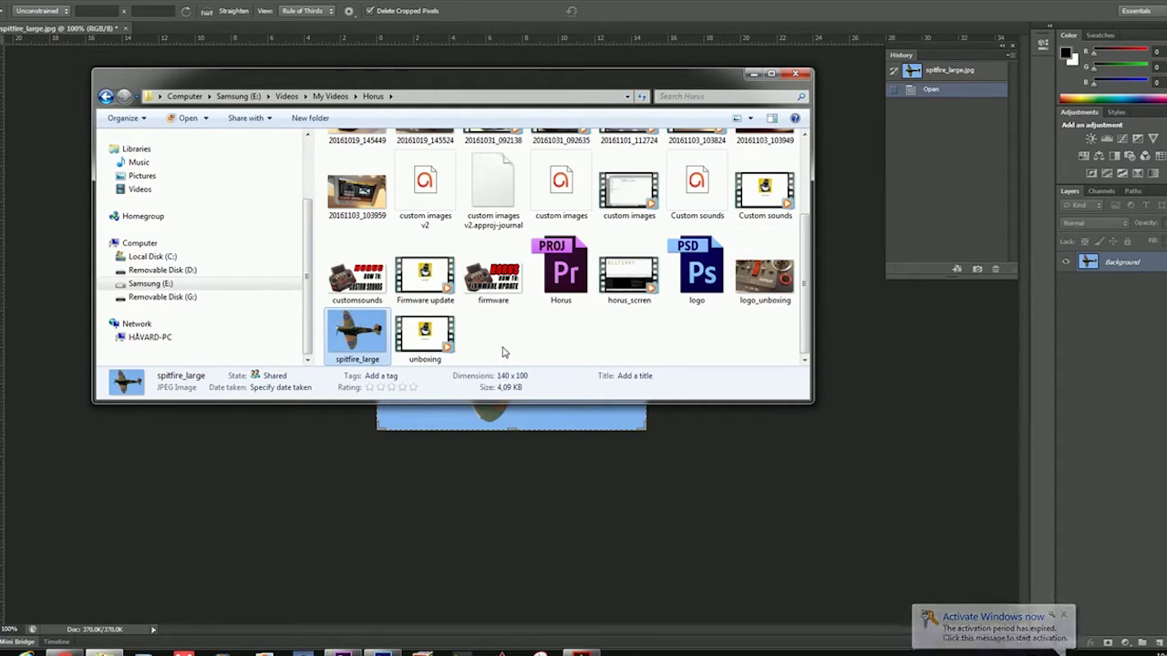
# Cut spitfire_large.jpg and paste it into Removable Disk (G:) › IMAGES › modellImages.
pyautogui.hotkey('ctrl', 'x')
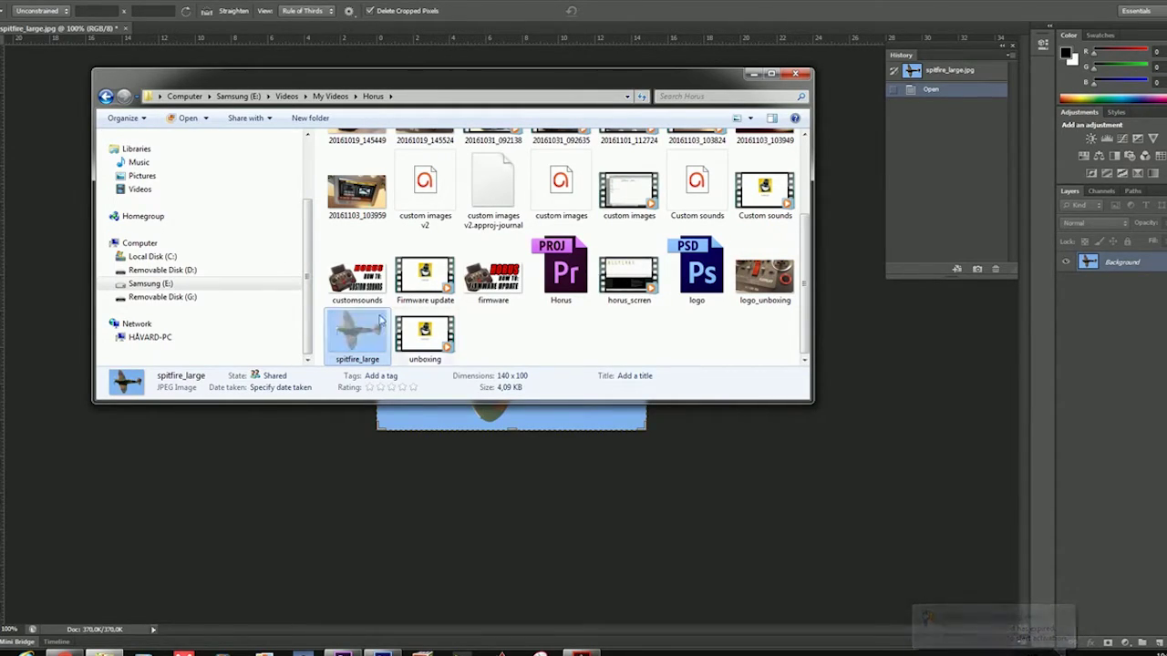
pyautogui.click(192, 303)
pyautogui.doubleClick(354, 170)
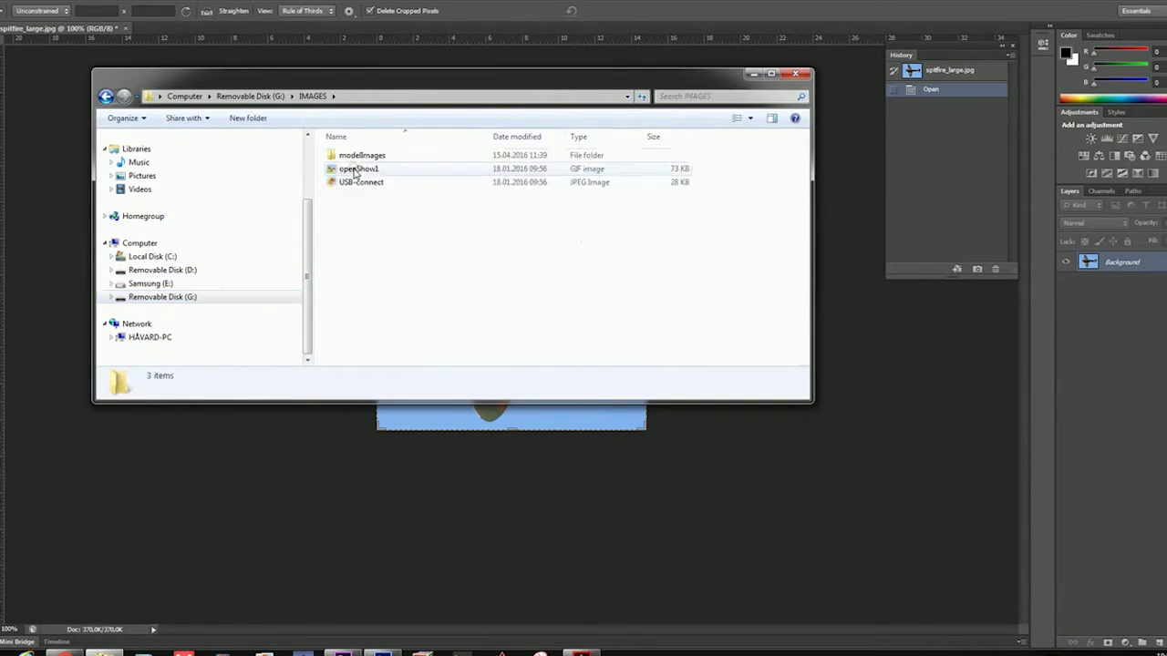
pyautogui.doubleClick(360, 155)
pyautogui.click(709, 201)
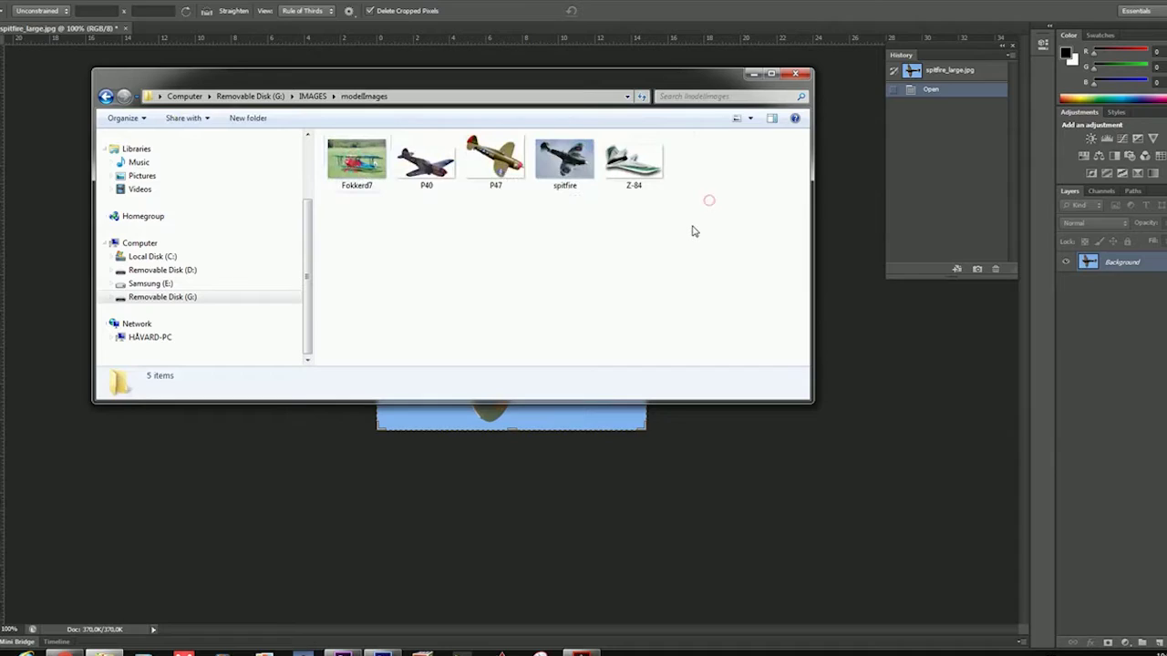
pyautogui.hotkey('ctrl', 'v')
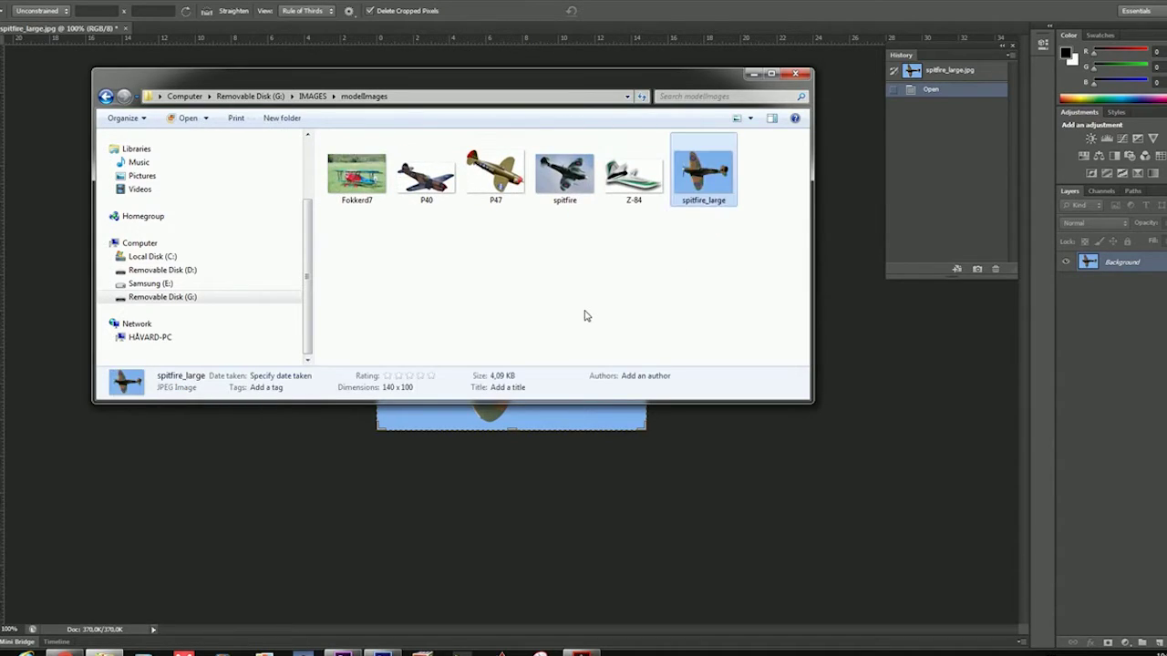
pyautogui.click(584, 294)
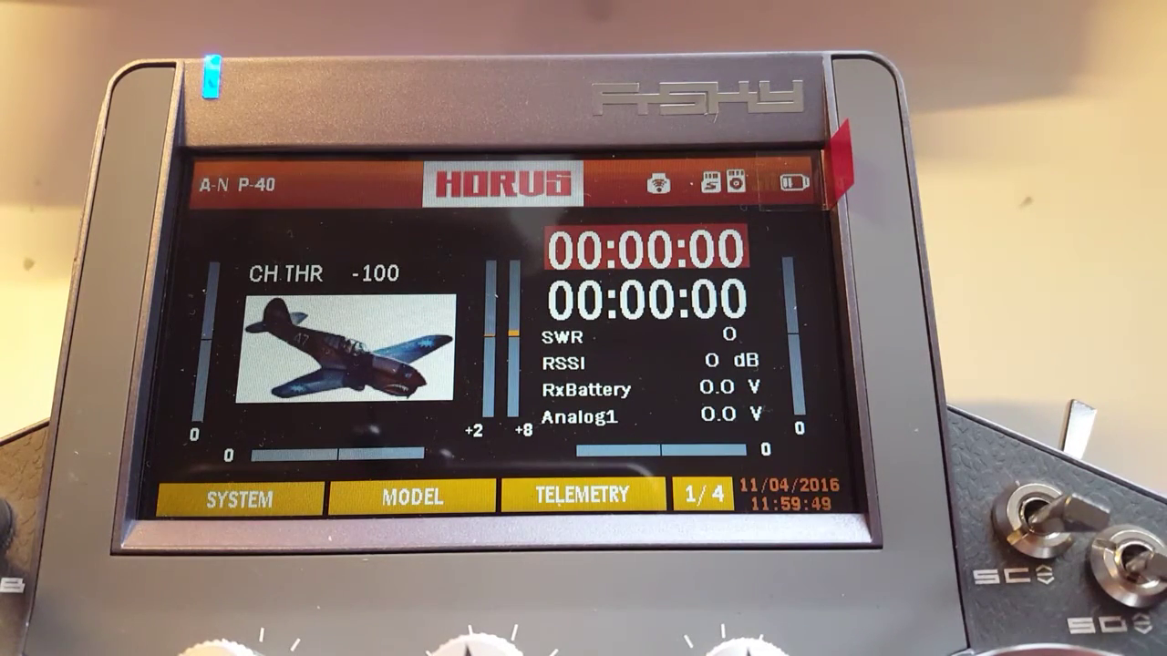
# Via SYSTEM › MODEL SEL, open MODIFY for the P-40 model and focus its IMAGE field.
pyautogui.click(238, 499)
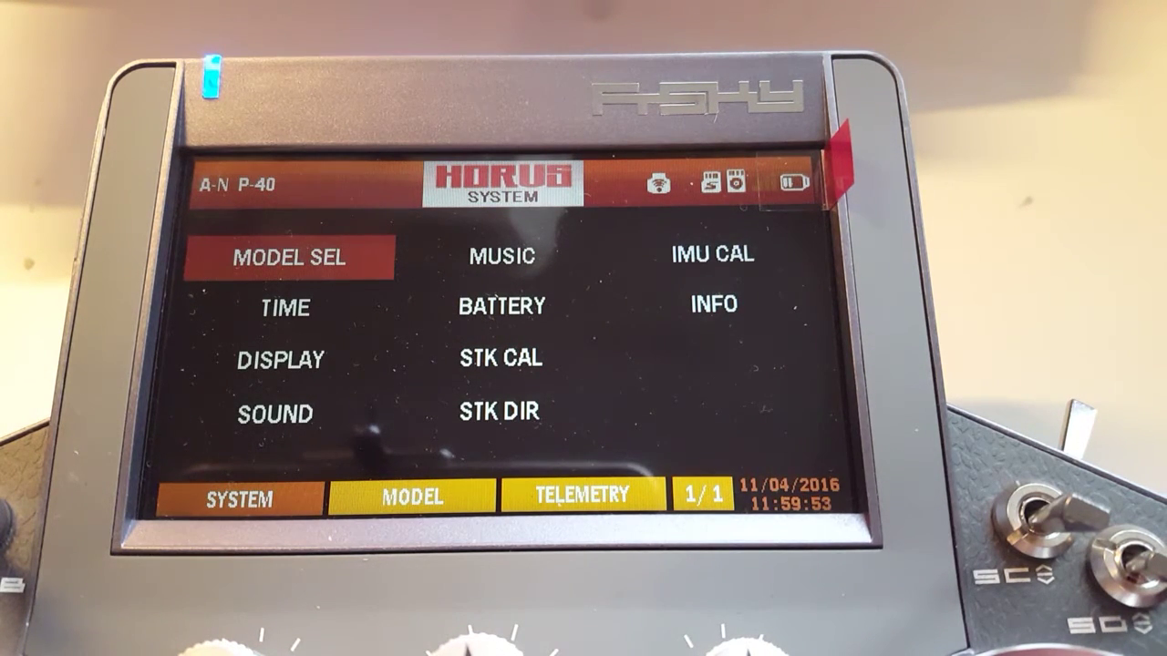
pyautogui.press('Return')
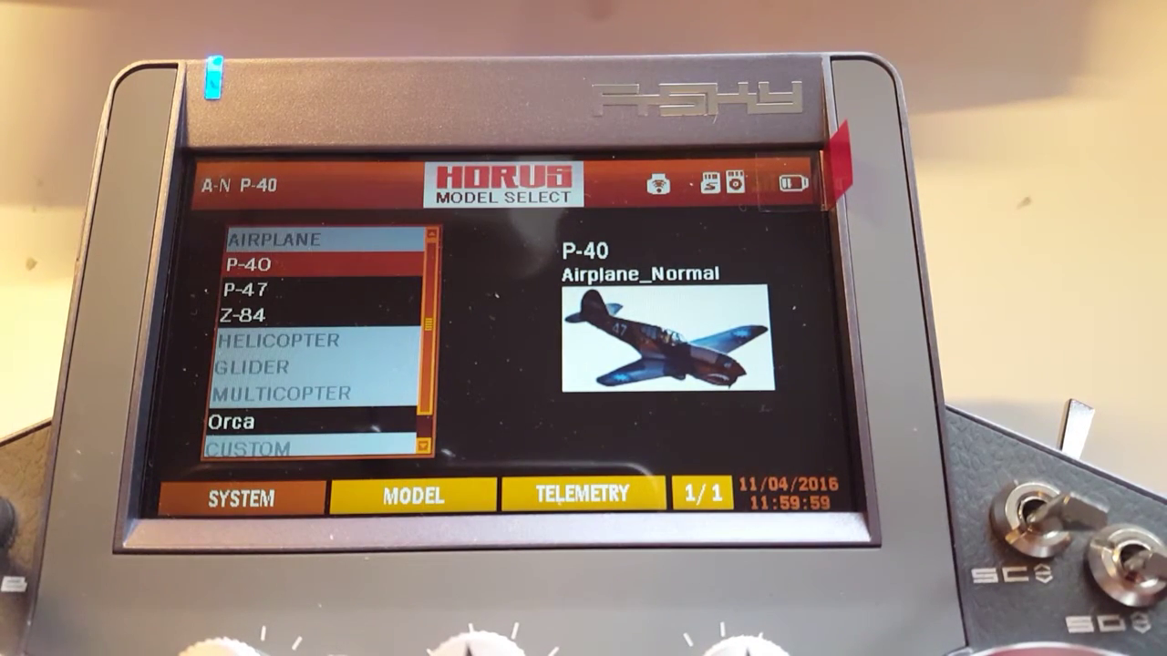
pyautogui.press('Return')
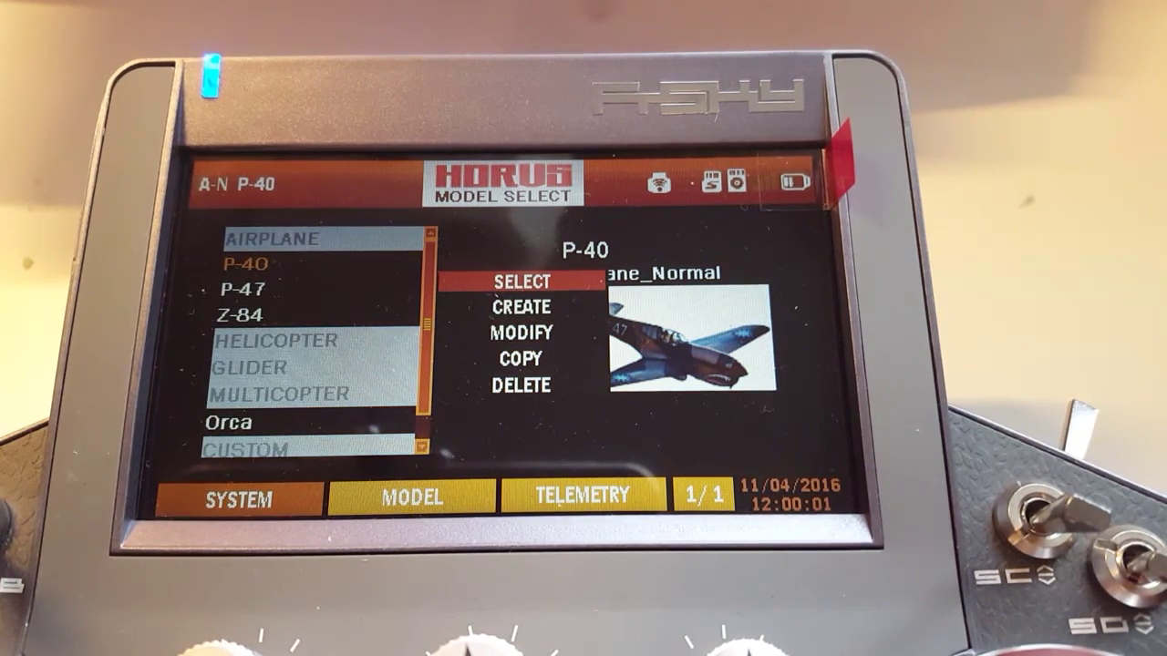
pyautogui.press('Down')
pyautogui.press('Down')
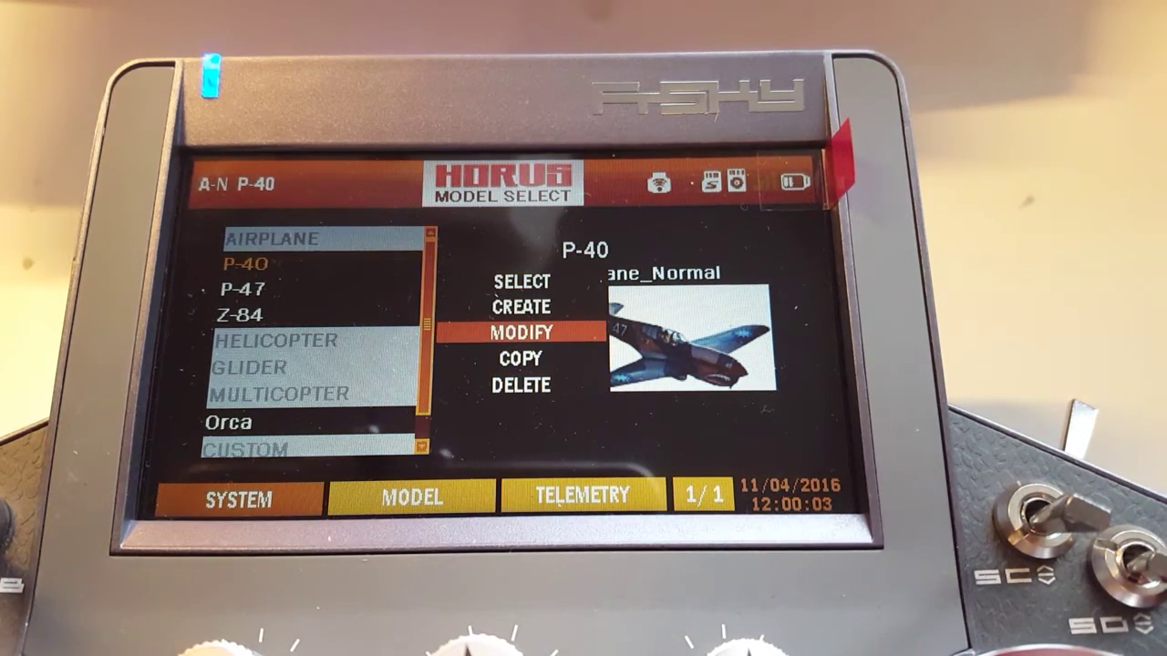
pyautogui.press('Return')
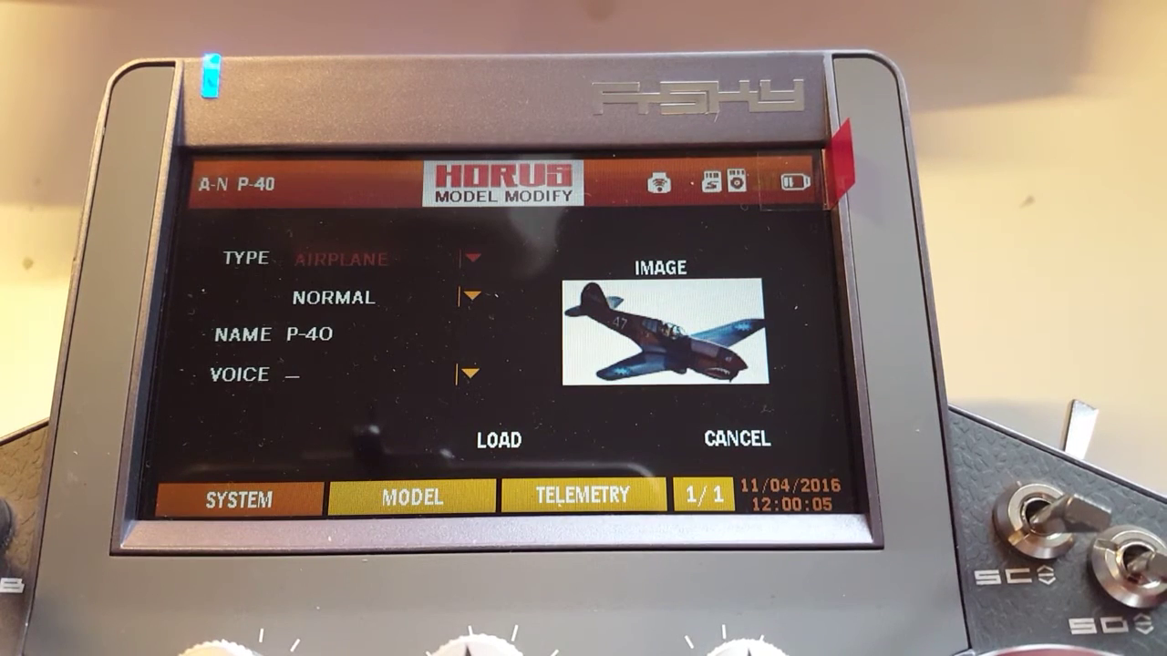
pyautogui.press('Down')
pyautogui.press('Down')
pyautogui.press('Down')
pyautogui.press('Down')
pyautogui.press('Down')
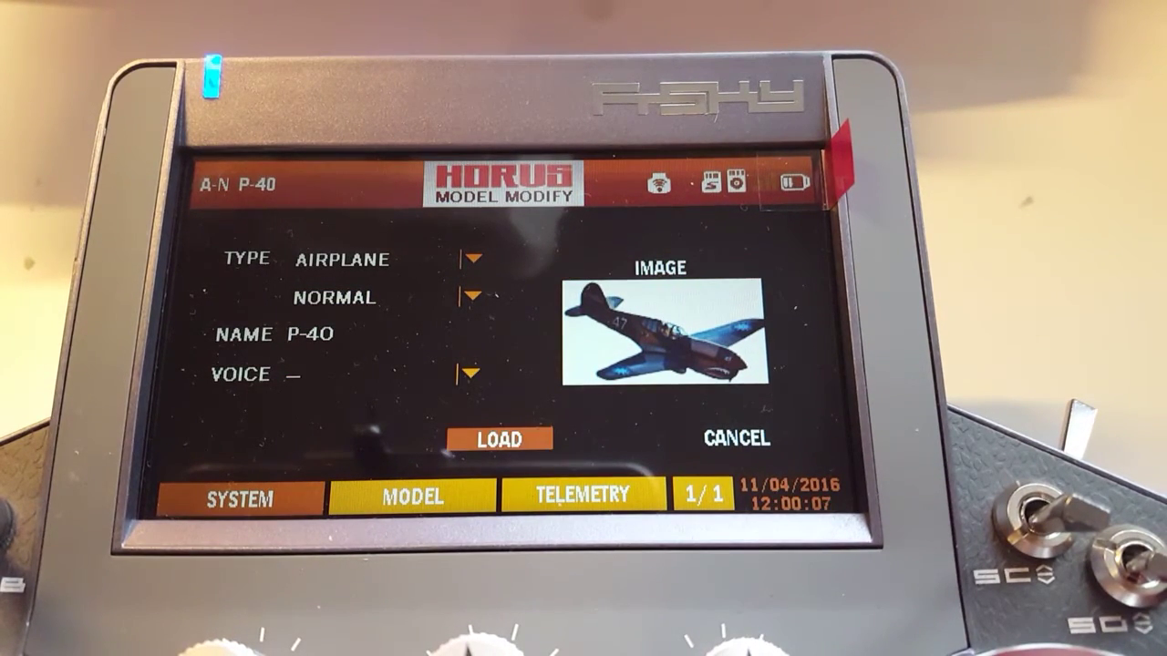
pyautogui.press('Up')
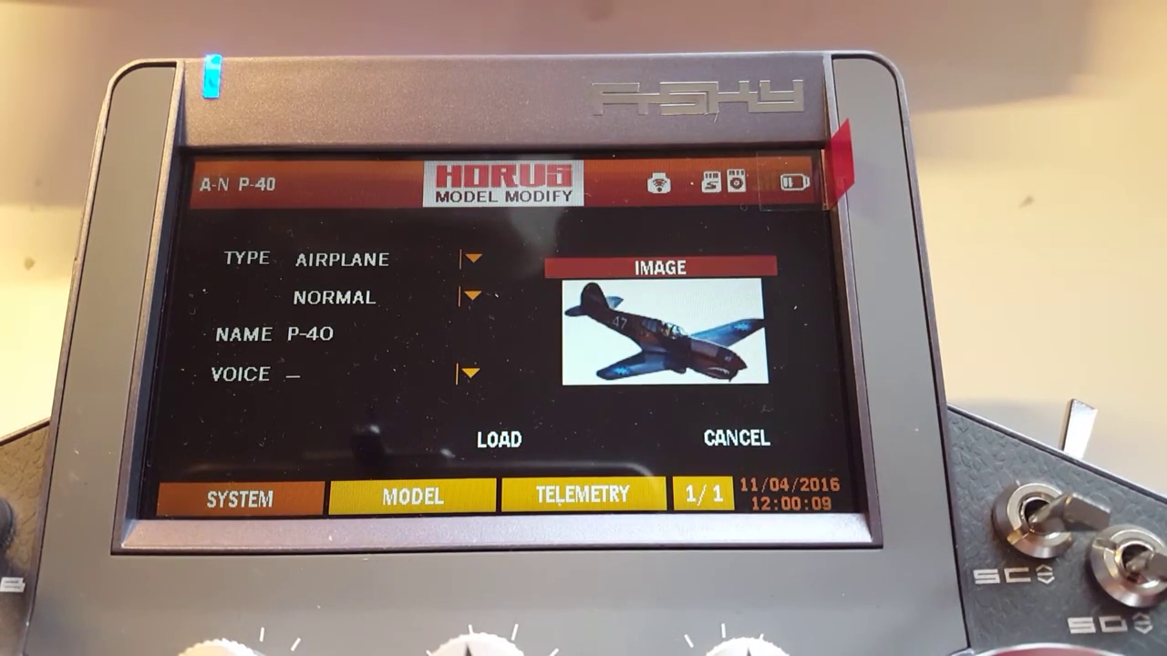
# Set spitfire_large.jpg as the P-40 model image and back out to the main screen.
pyautogui.press('Return')
pyautogui.press('Down')
pyautogui.press('Down')
pyautogui.press('Down')
pyautogui.press('Down')
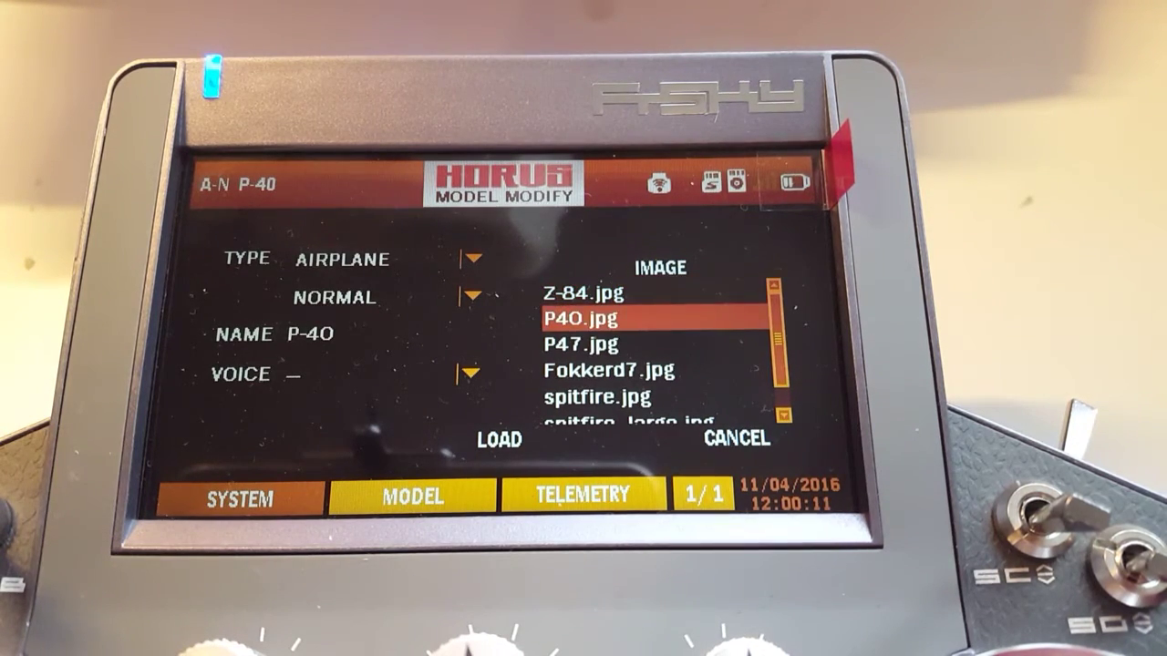
pyautogui.press('Up')
pyautogui.press('Up')
pyautogui.press('Up')
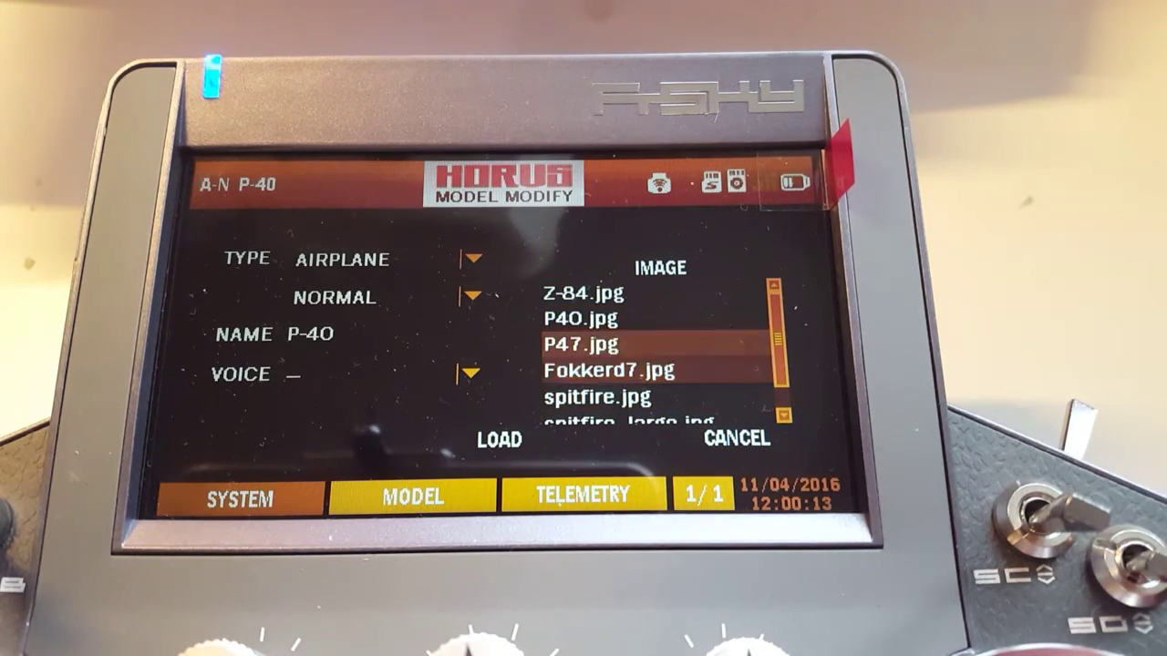
pyautogui.press('Down')
pyautogui.press('Down')
pyautogui.press('Down')
pyautogui.press('Down')
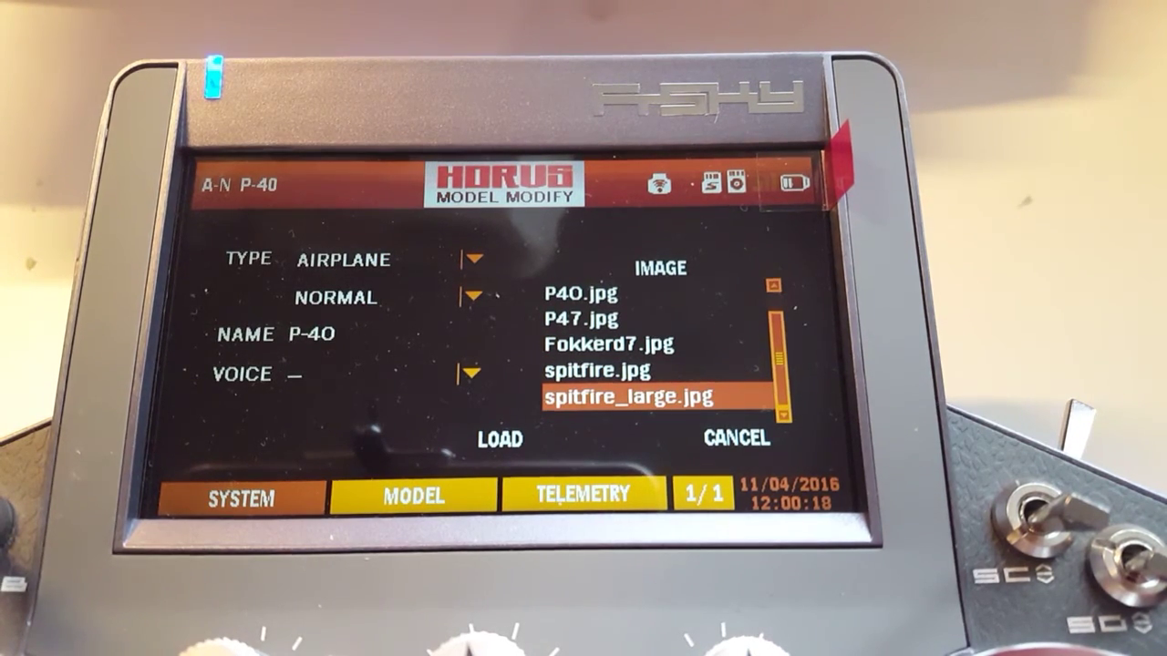
pyautogui.press('Return')
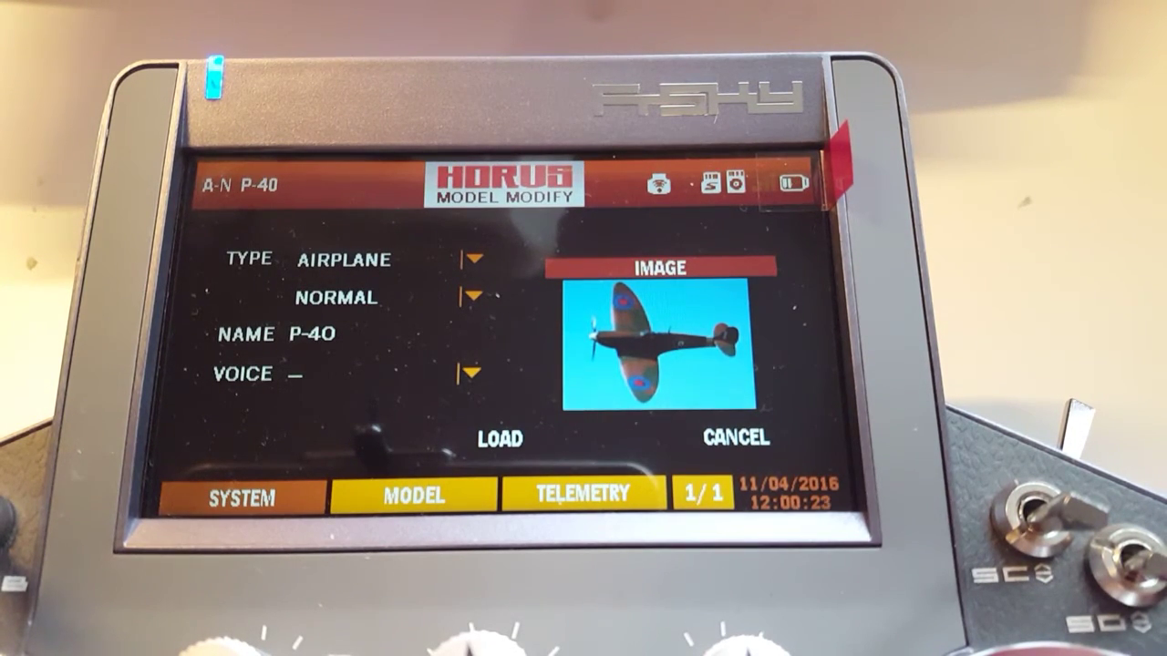
pyautogui.press('Return')
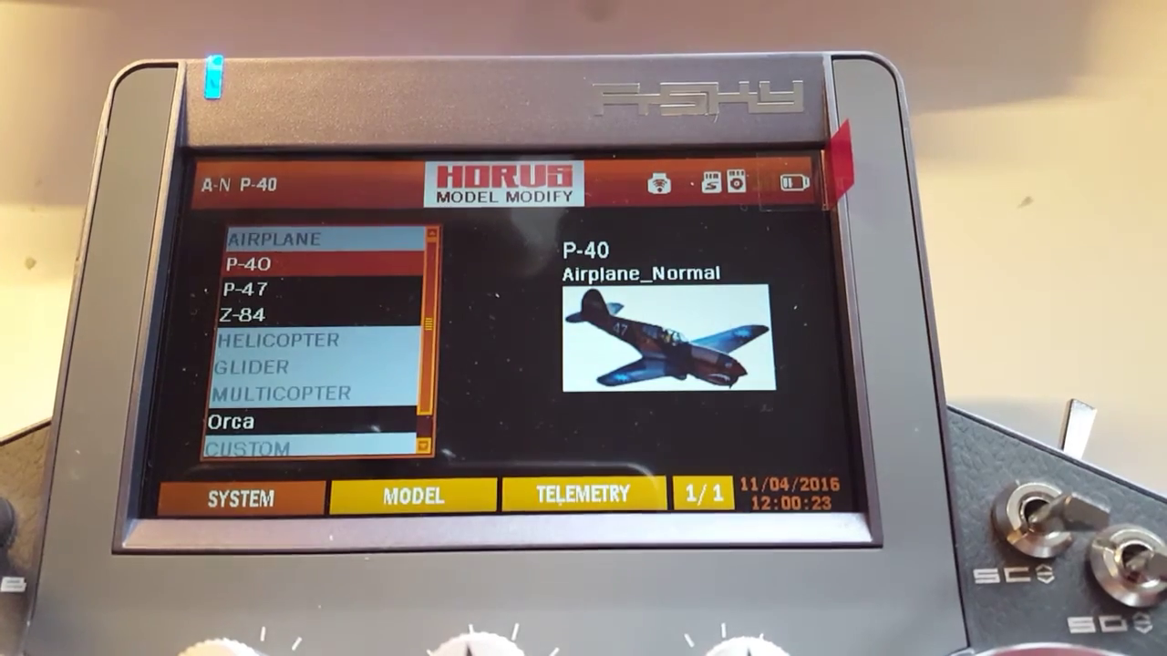
pyautogui.press('Escape')
pyautogui.press('Escape')
pyautogui.press('Escape')
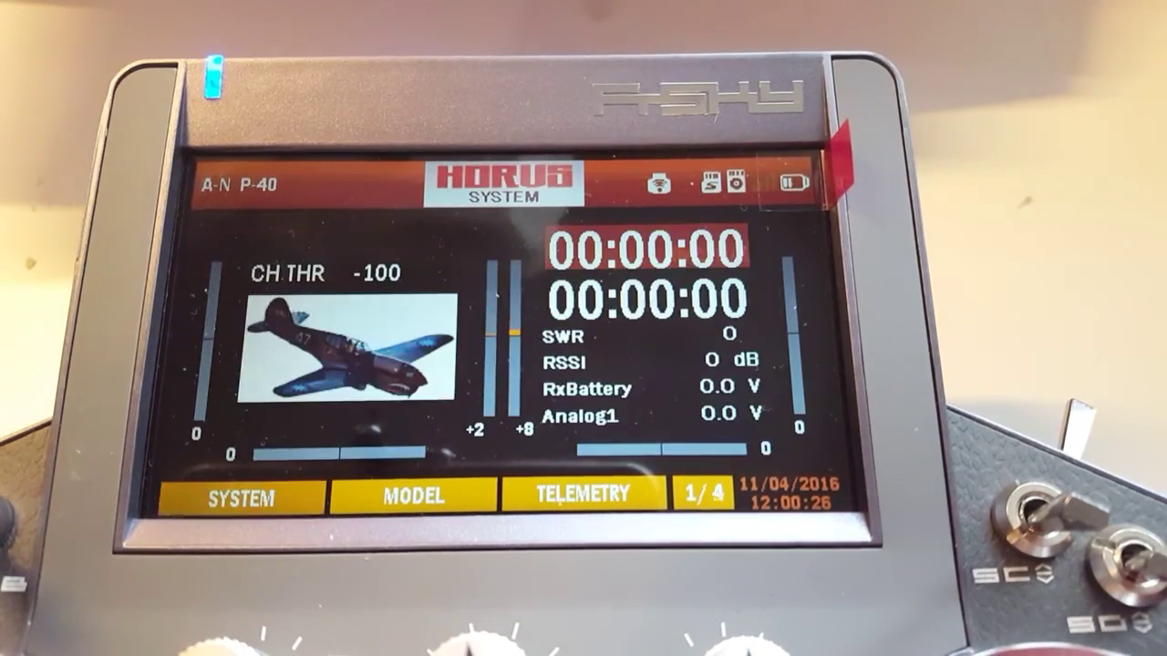